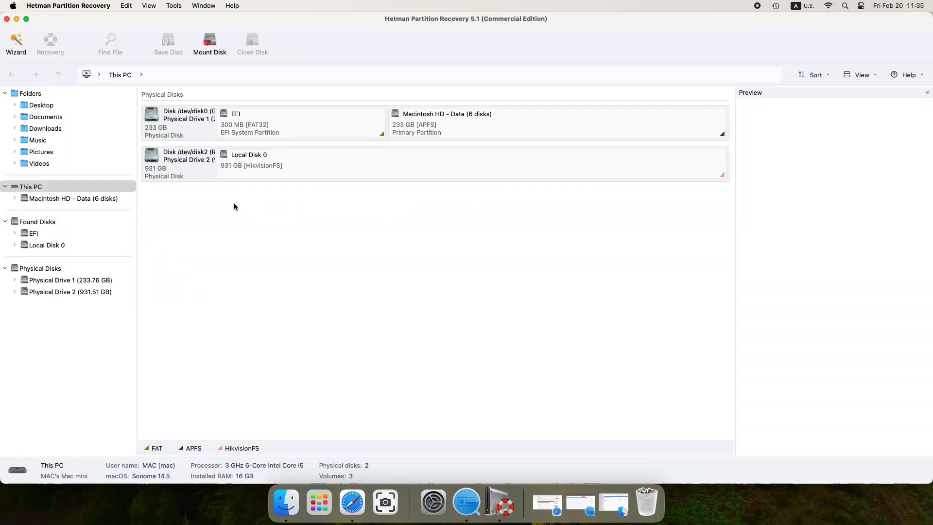
left_click(197, 175)
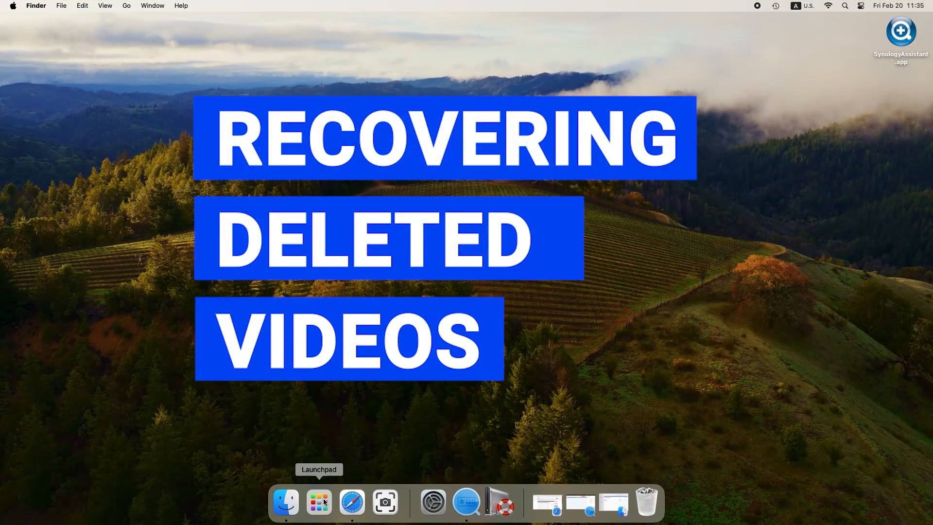
Step: Launch Hetman Partition Recovery and authorize its changes with the account password
left_click(324, 502)
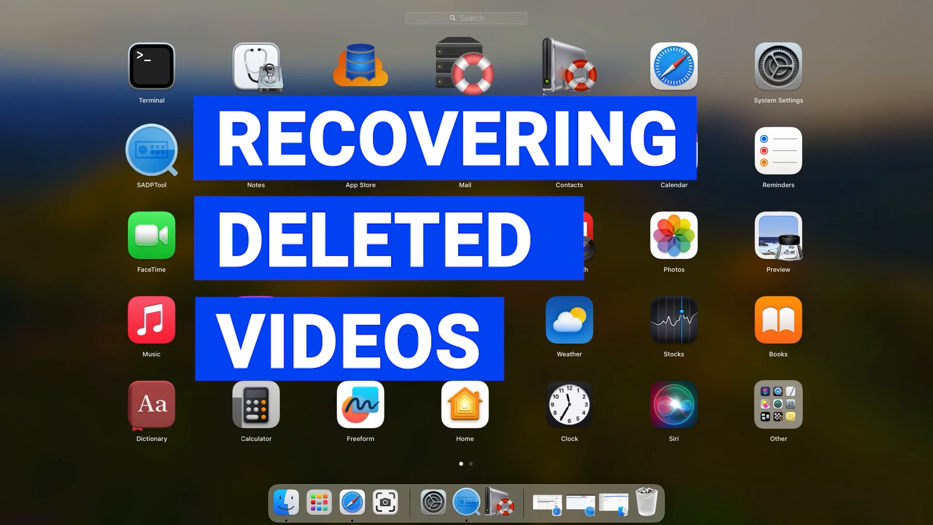
left_click(556, 79)
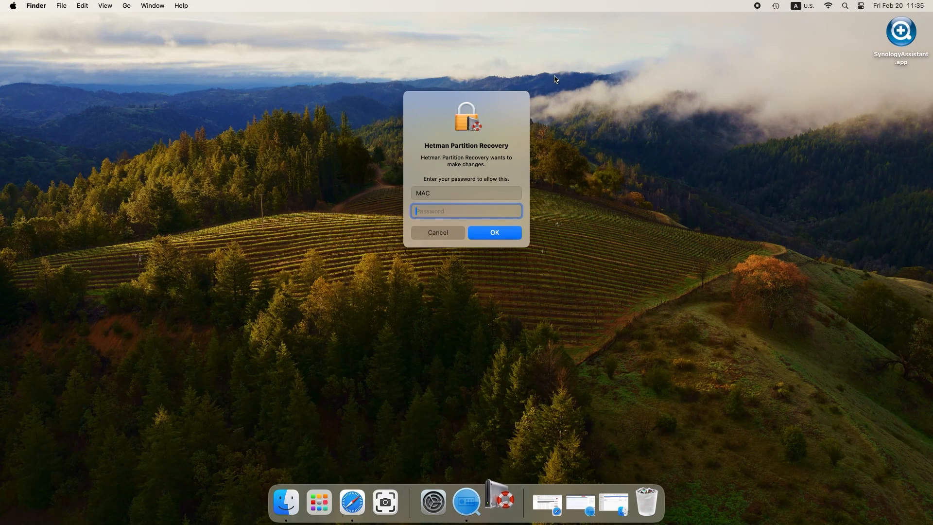
type("****")
key("Return")
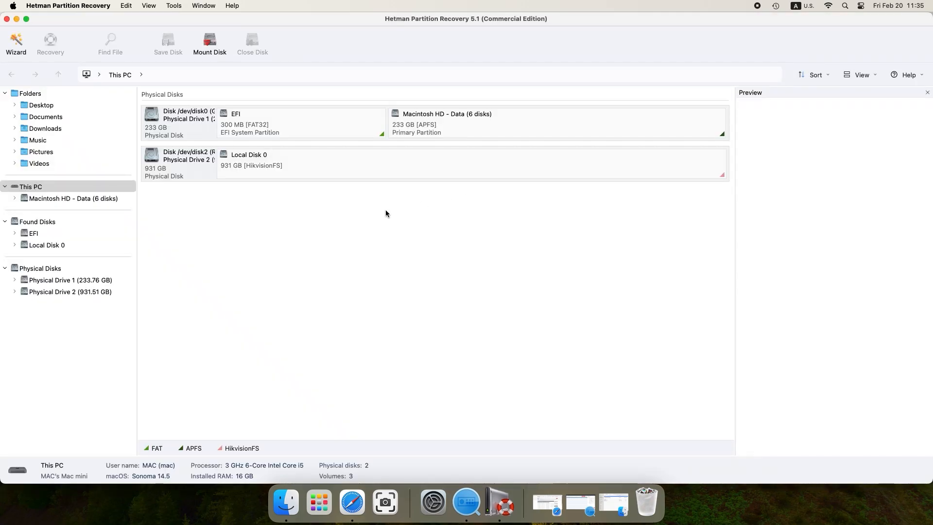
Step: Open Local Disk 0, the HikvisionFS volume on Physical Drive 2, and run a fast scan on it
left_click(197, 175)
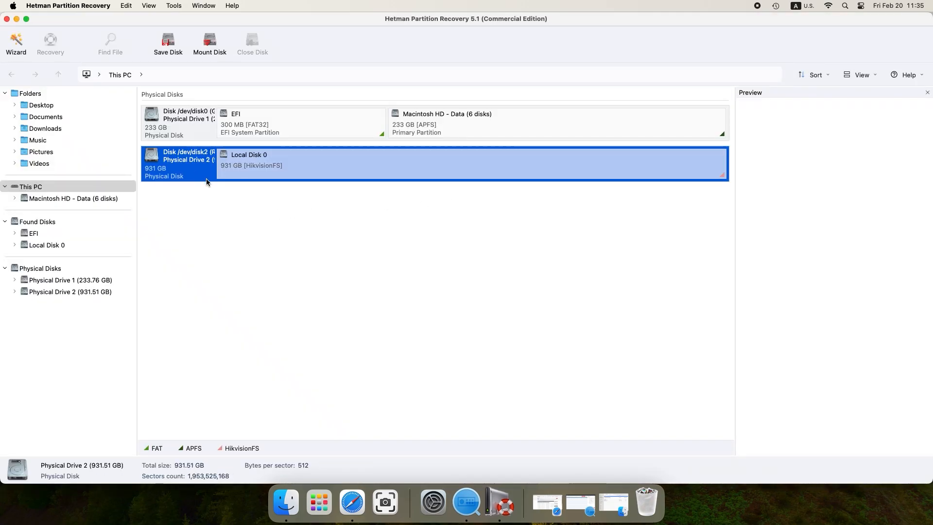
left_click(233, 210)
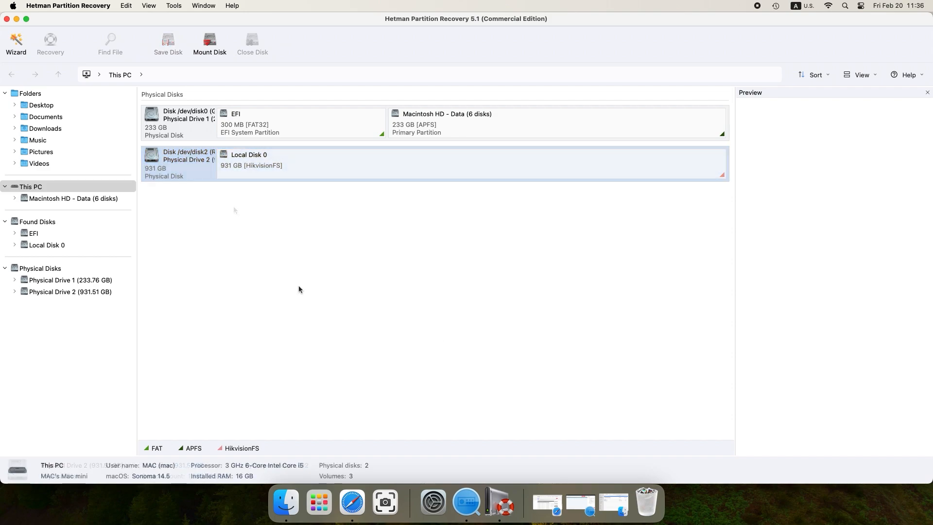
left_click(204, 178)
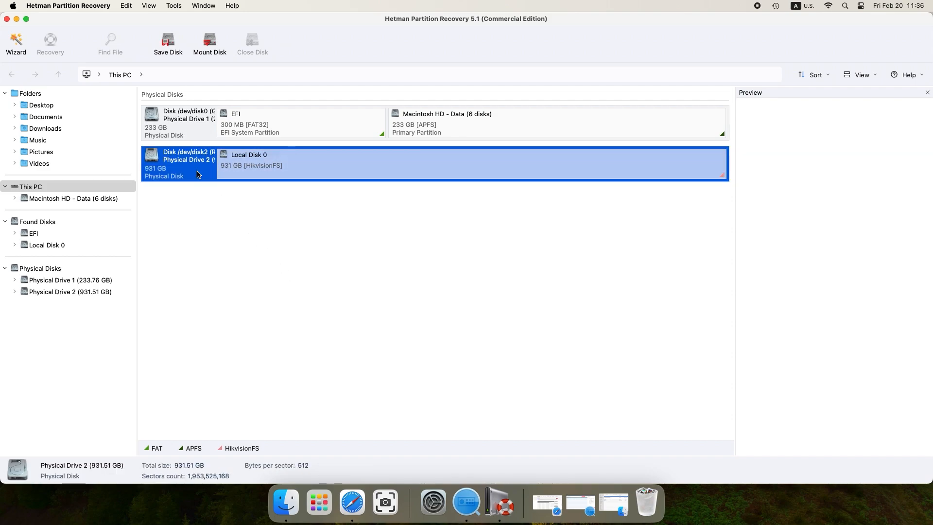
left_click(299, 164)
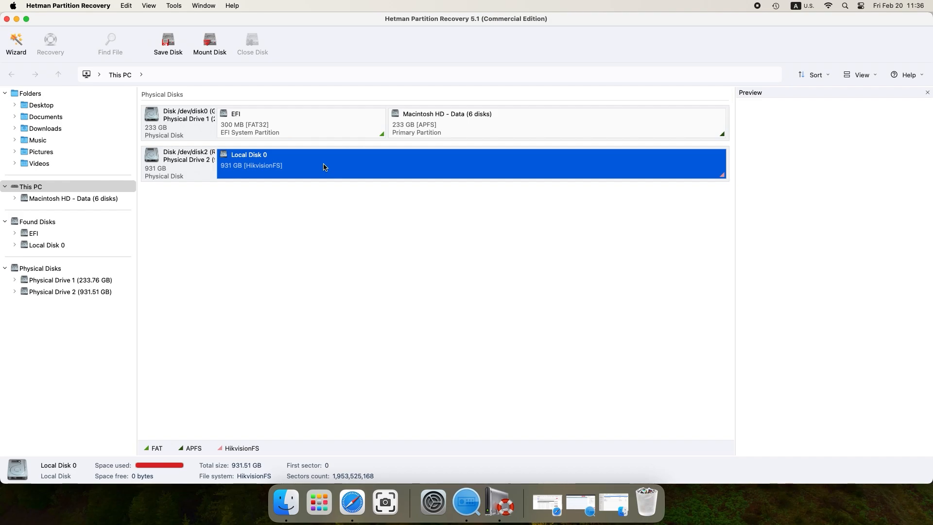
right_click(324, 166)
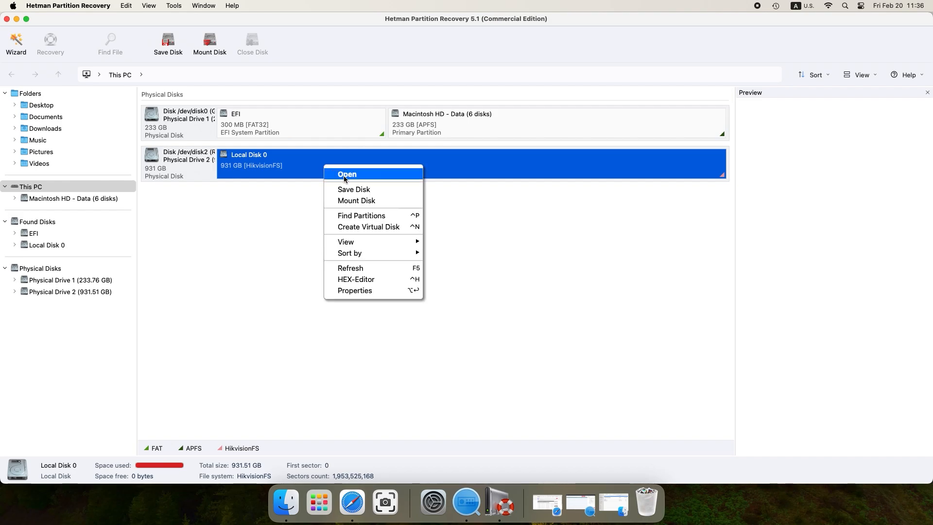
left_click(343, 176)
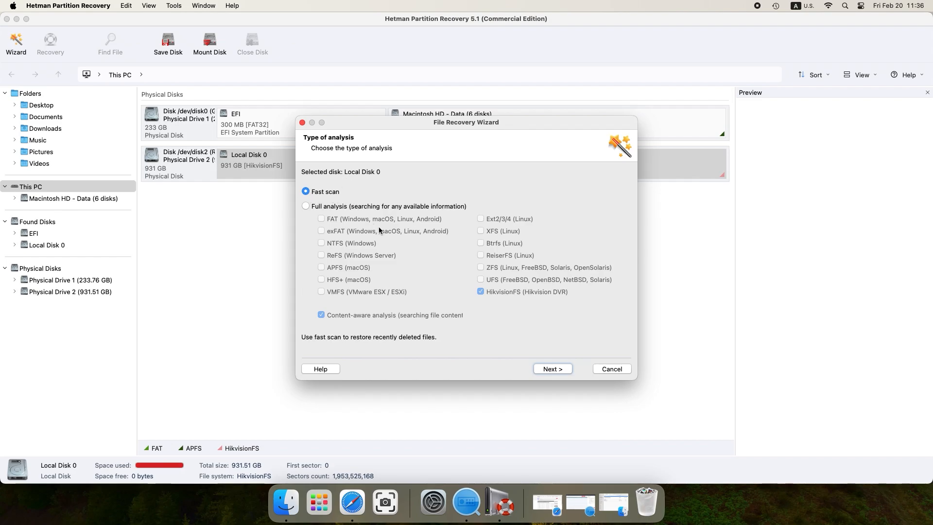
left_click(553, 369)
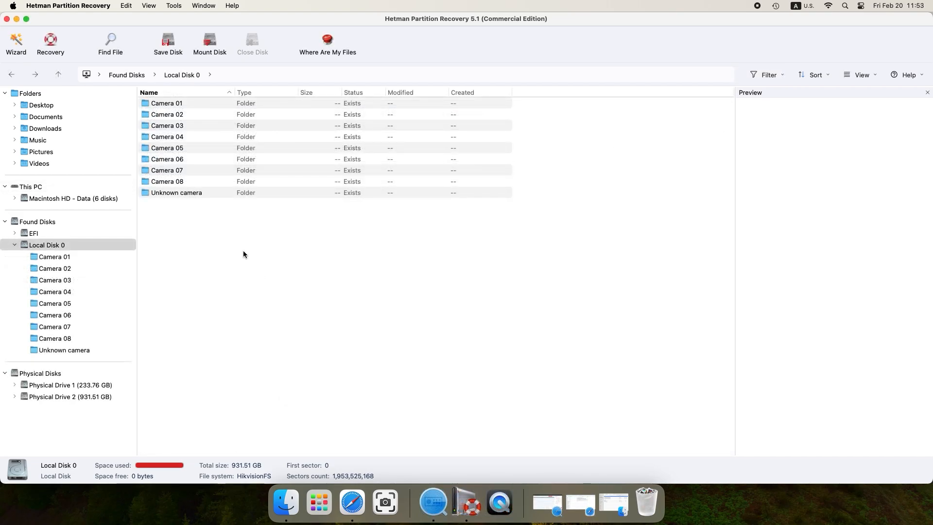
Step: Preview 010817495040.mov from the Camera 01 folder and recover it to the hard disk at /Users/mac/Desktop
double_click(162, 105)
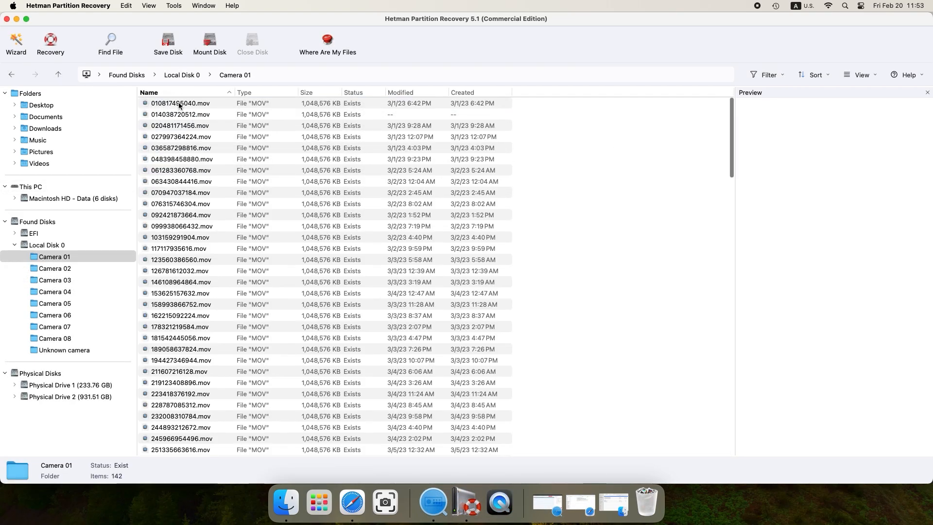
left_click(179, 105)
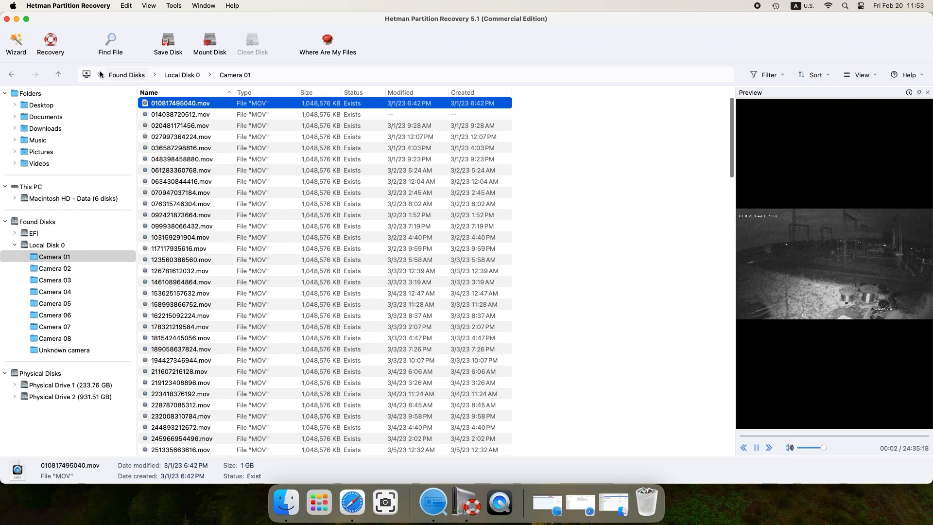
left_click(52, 45)
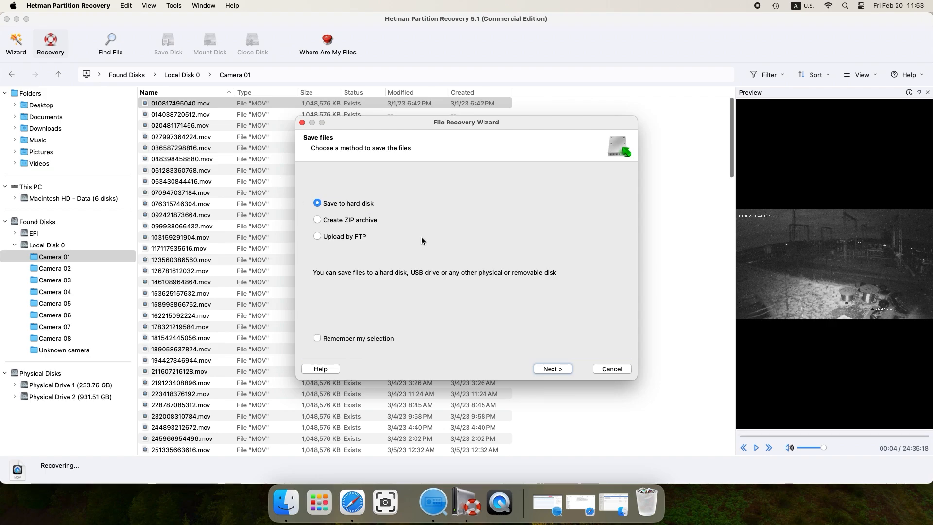
left_click(568, 369)
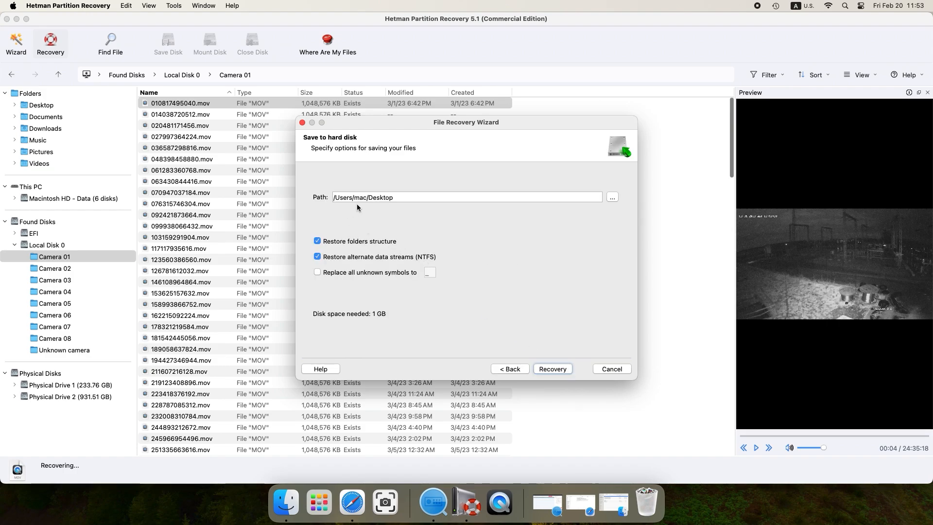
left_click(554, 369)
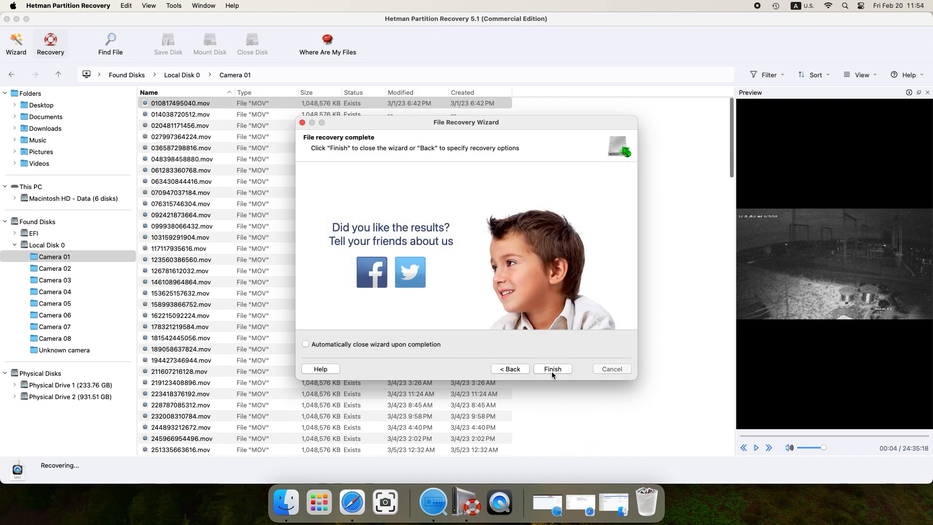
left_click(553, 369)
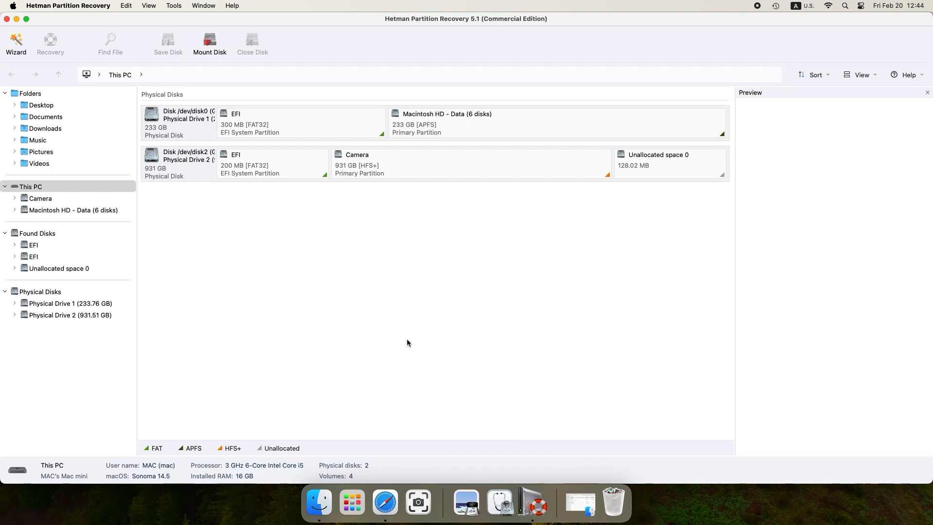
Step: Set up a full analysis of Physical Drive 2 for HikvisionFS only, excluding FAT, HFS+ and content-aware analysis
left_click(188, 176)
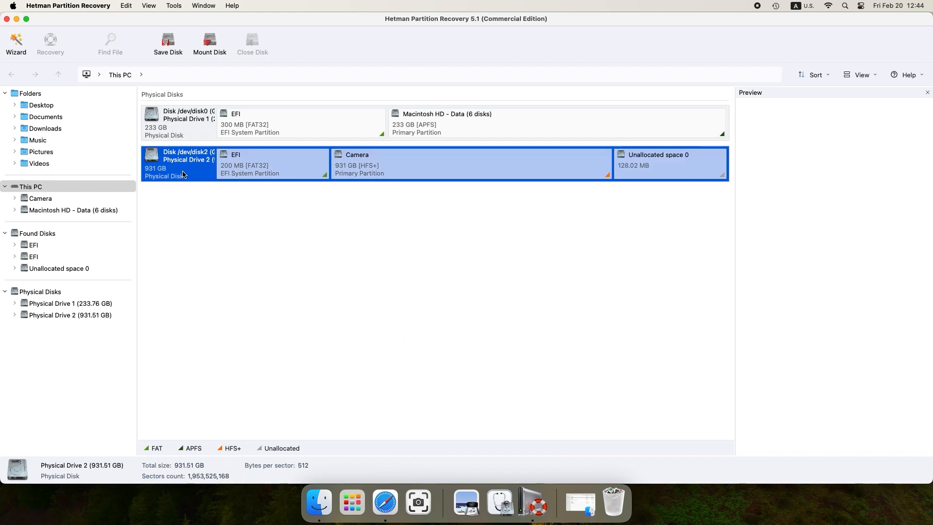
double_click(194, 170)
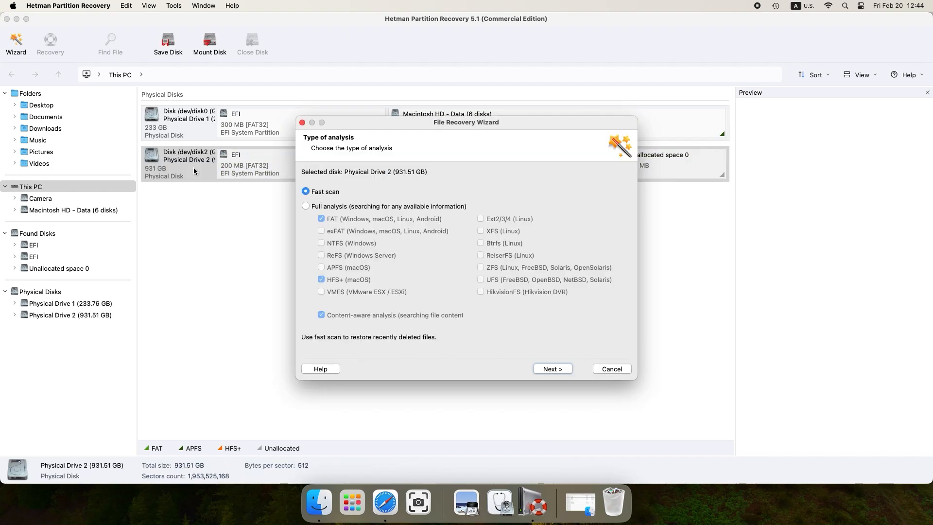
left_click(305, 206)
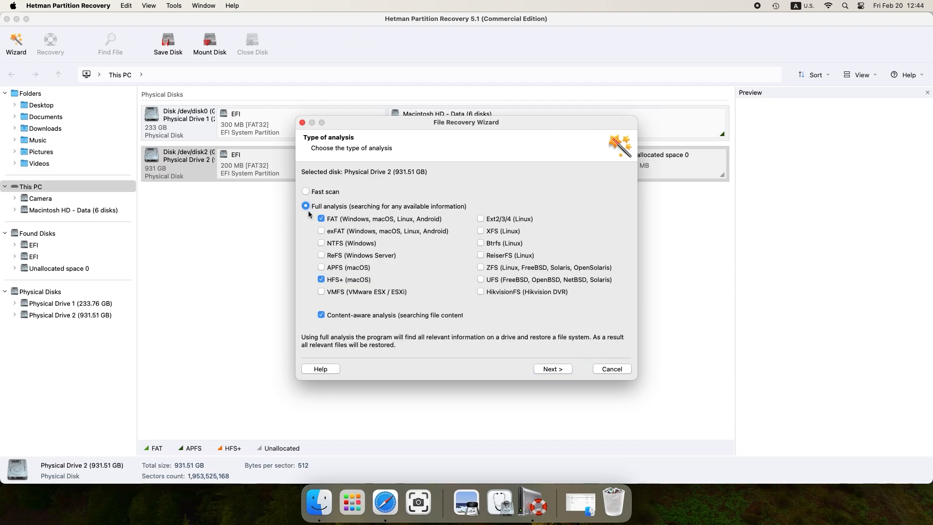
left_click(321, 218)
left_click(322, 280)
left_click(481, 292)
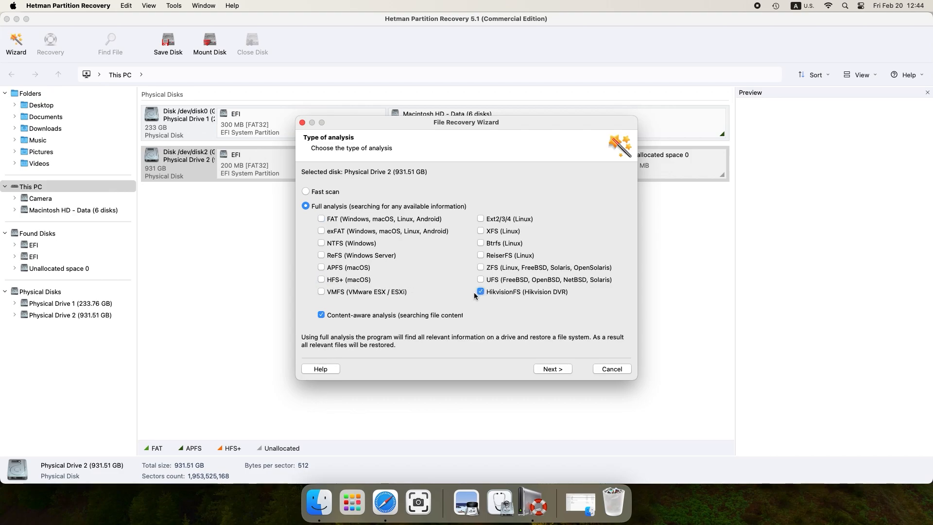
left_click(321, 315)
left_click(567, 368)
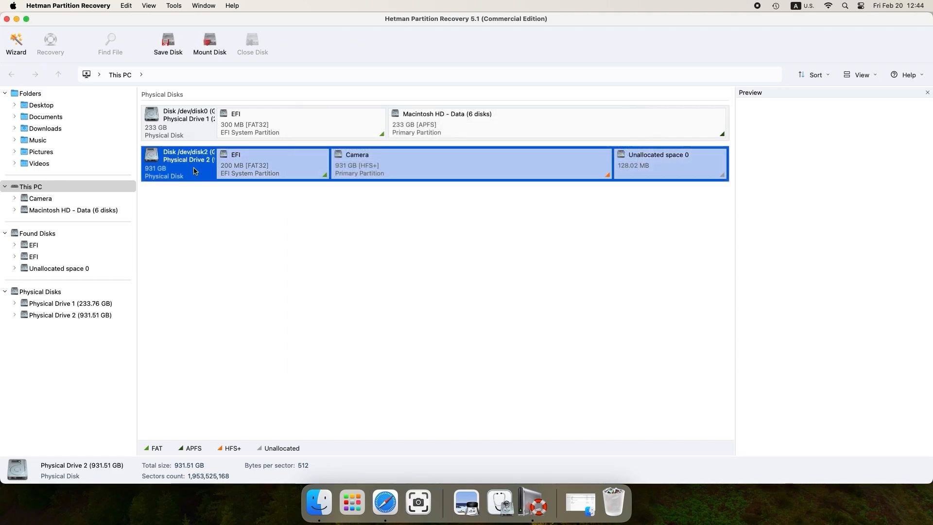
Step: Run a full analysis of Physical Drive 2 with only HikvisionFS enabled, turning off FAT, HFS+ and content-aware analysis
double_click(194, 170)
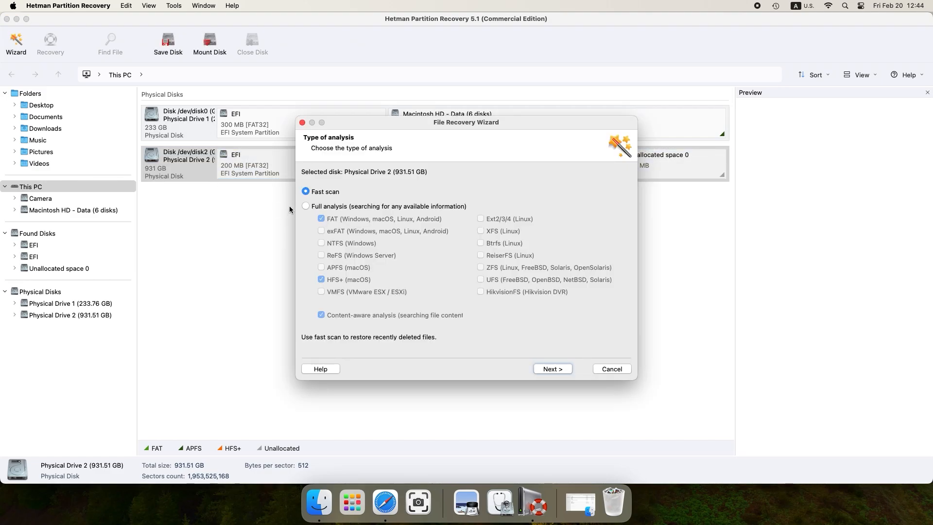
left_click(305, 206)
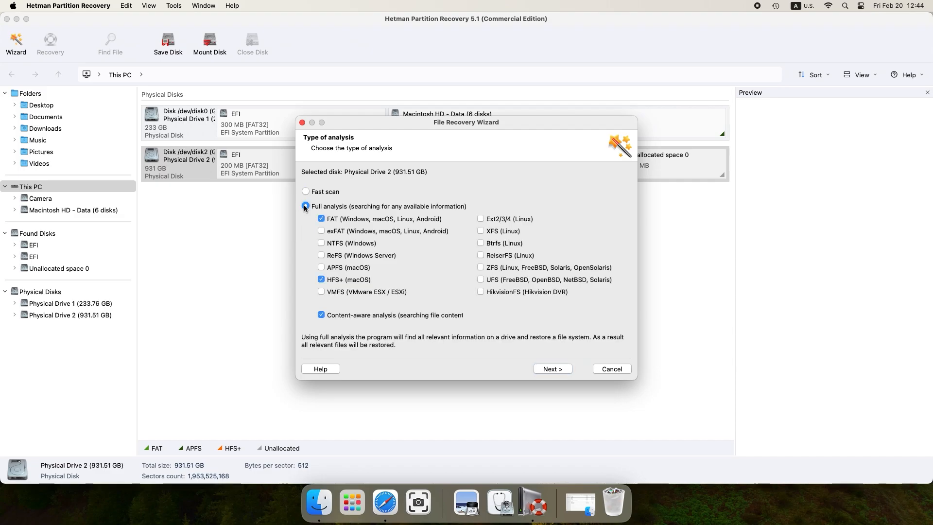
left_click(322, 219)
left_click(321, 280)
left_click(482, 292)
left_click(321, 315)
left_click(553, 368)
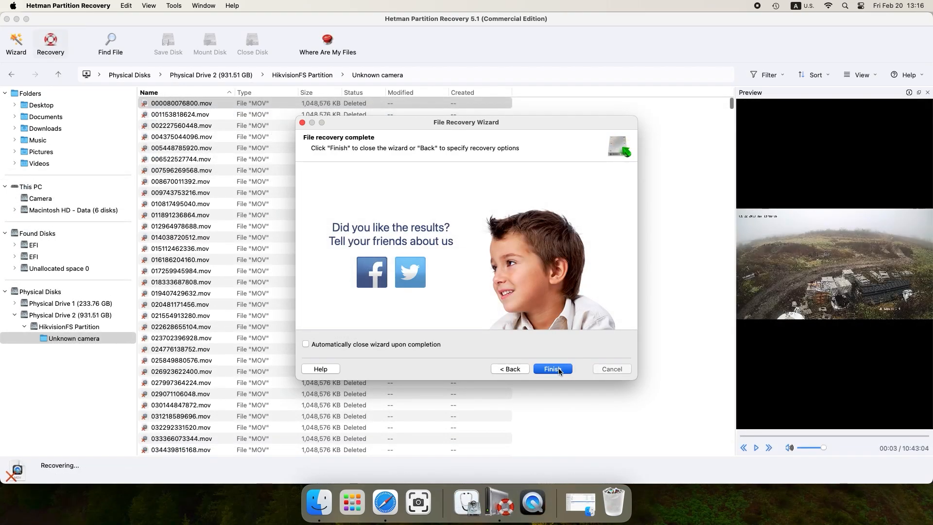
Step: Close the completed recovery wizard and preview the deleted videos 000080076800.mov and 001153818624.mov in the Unknown camera folder
left_click(552, 368)
left_click(174, 106)
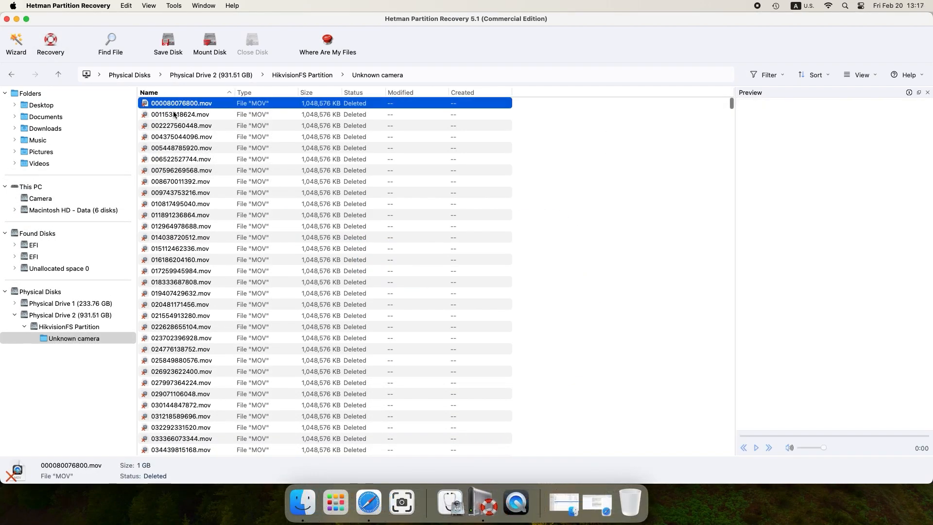
left_click(175, 117)
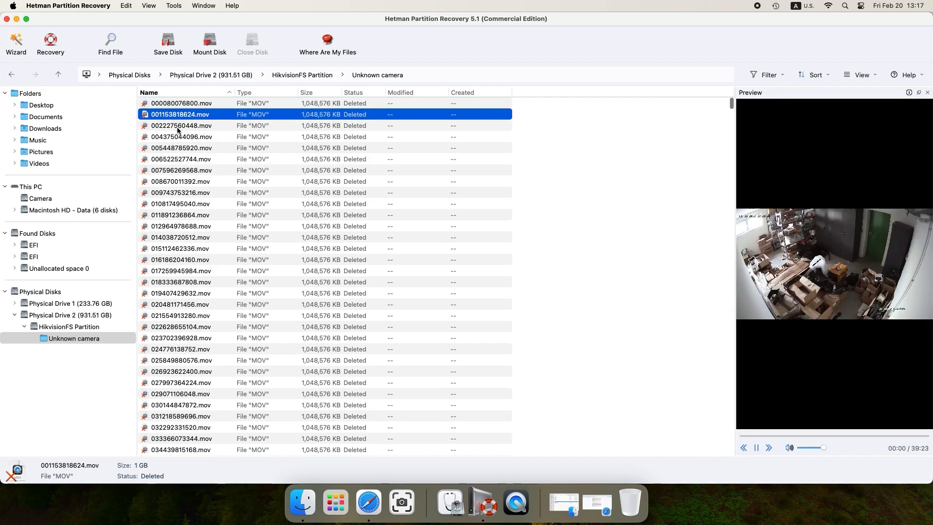
Step: Recover the deleted video 002227560448.mov to the hard disk at /Users/mac/Desktop and finish the wizard
left_click(179, 129)
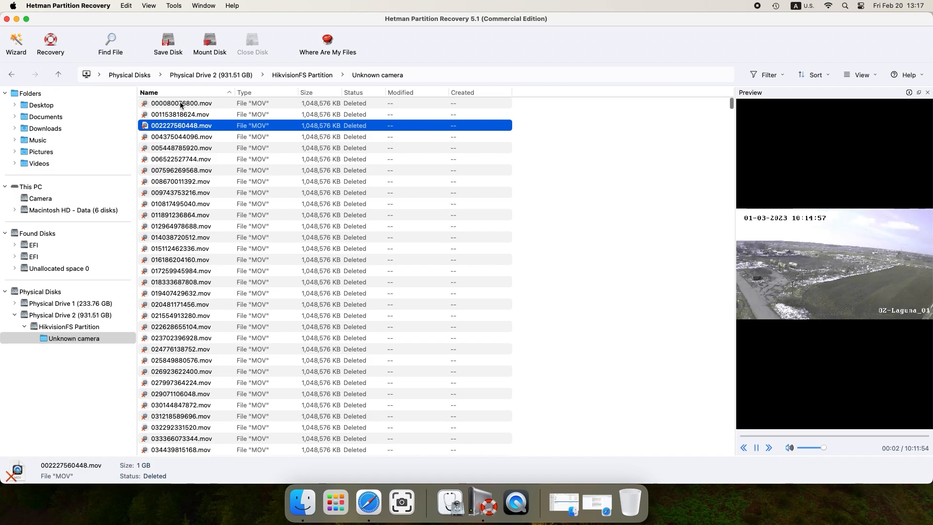
left_click(52, 44)
left_click_drag(488, 126, 468, 95)
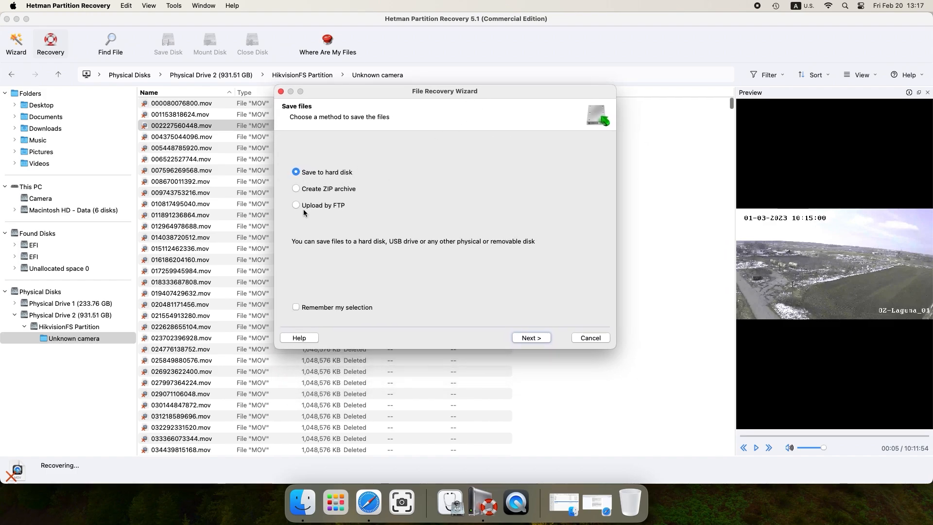
left_click(545, 340)
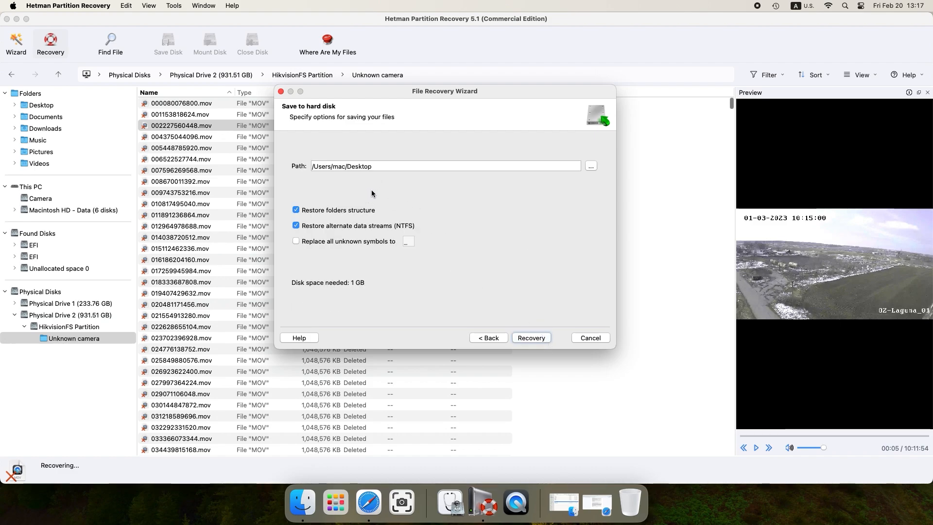
left_click(547, 340)
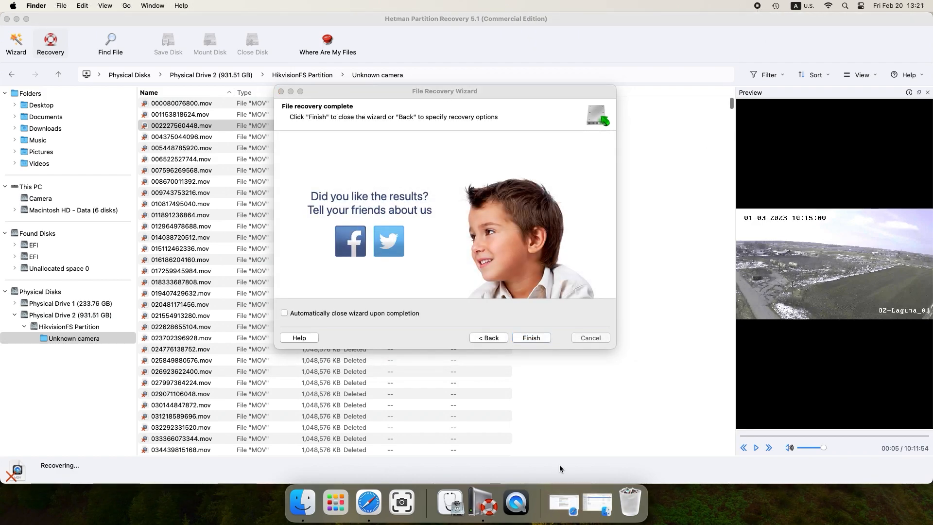
left_click(543, 341)
left_click(537, 338)
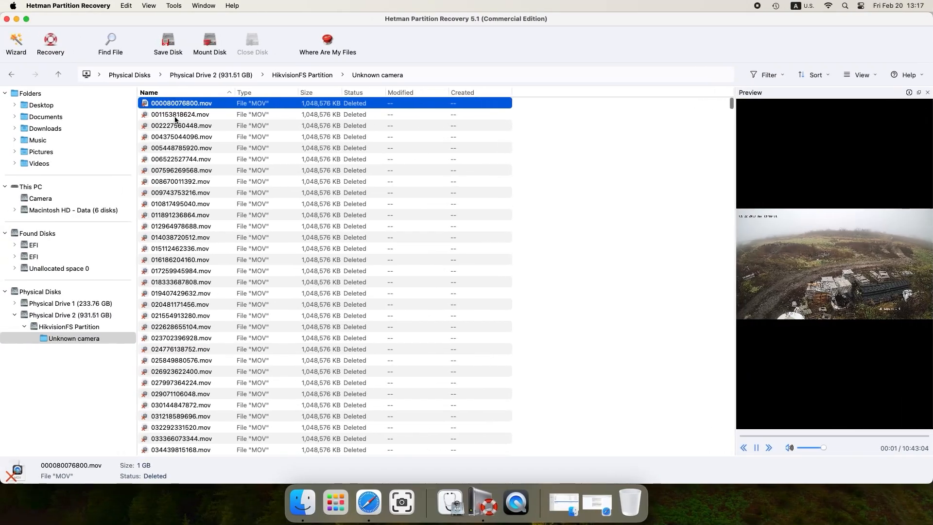
Step: Preview the deleted videos 001153818624.mov and 002227560448.mov, and recover the second one to the hard disk at /Users/mac/Desktop
left_click(176, 115)
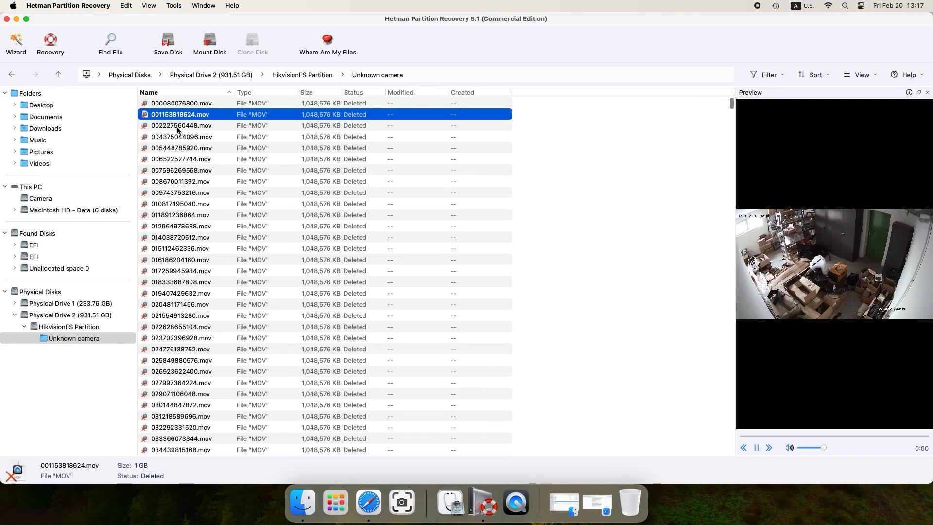
left_click(178, 129)
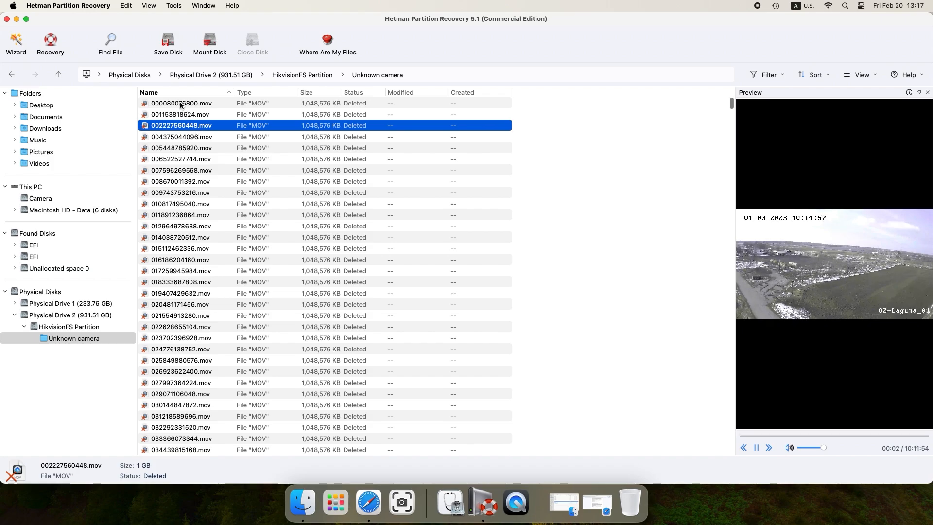
left_click(51, 44)
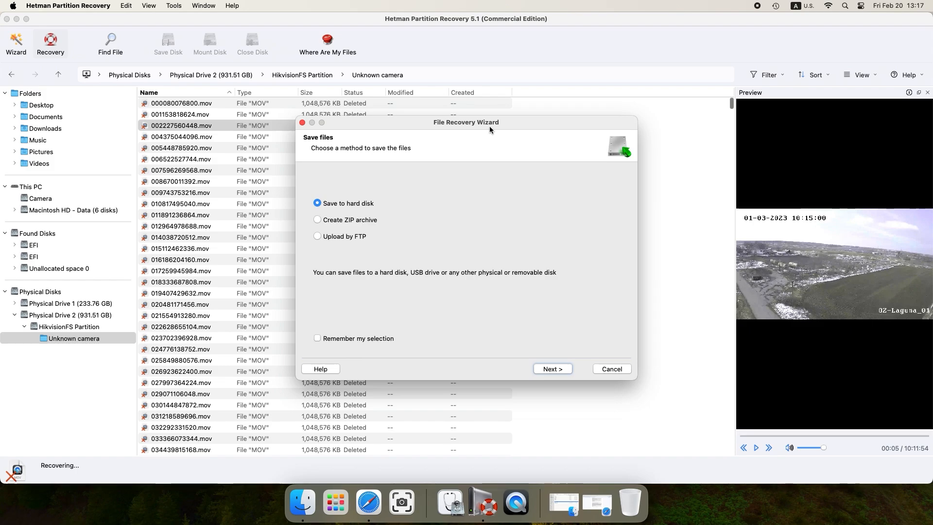
left_click_drag(489, 124, 467, 95)
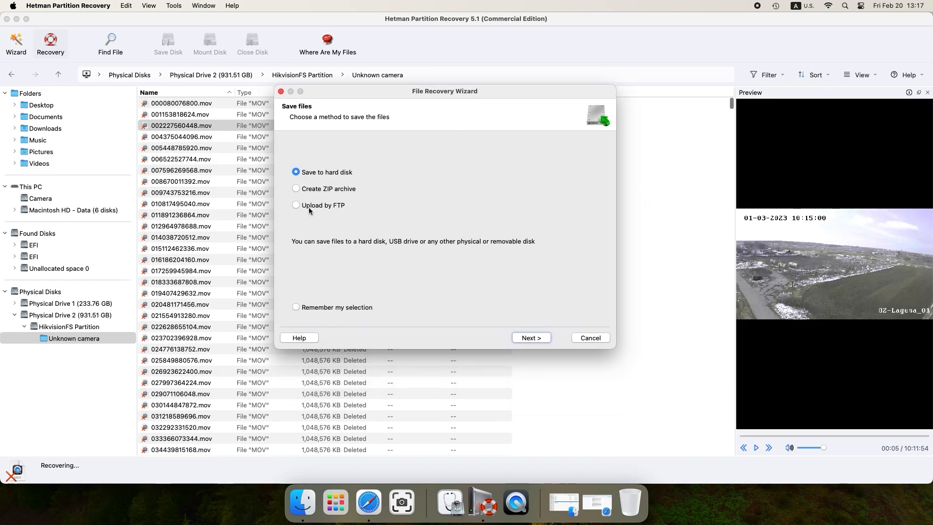
left_click(546, 339)
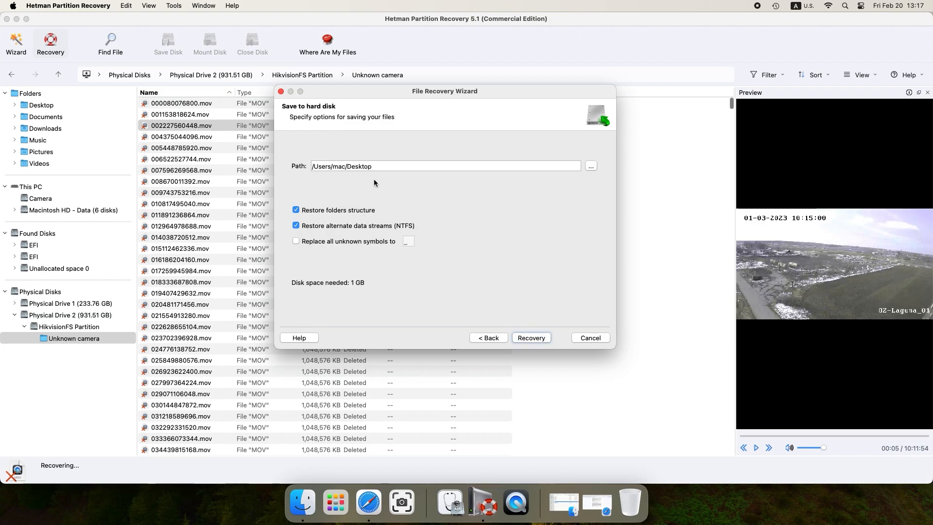
left_click(547, 337)
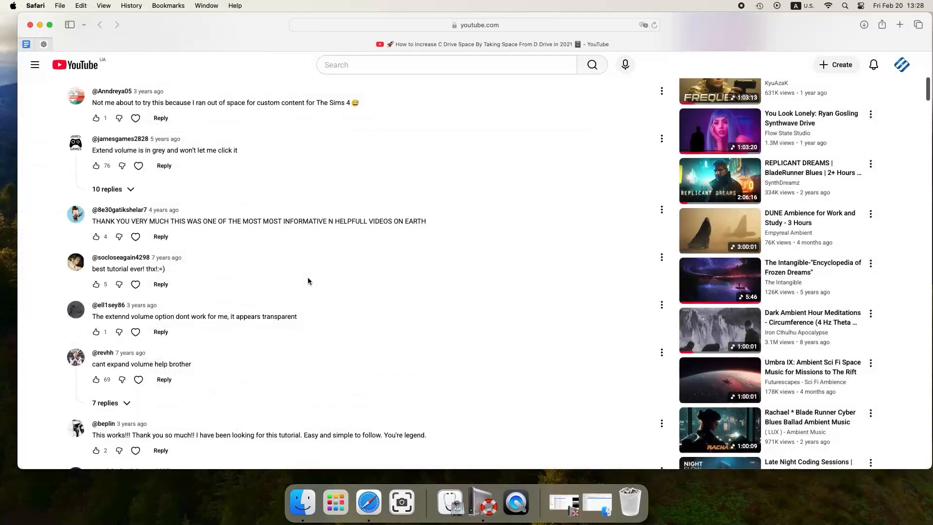
Step: Switch to Safari and read through the viewer comments under the YouTube video about increasing C drive space from the D drive
scroll(306, 279, "down", 5)
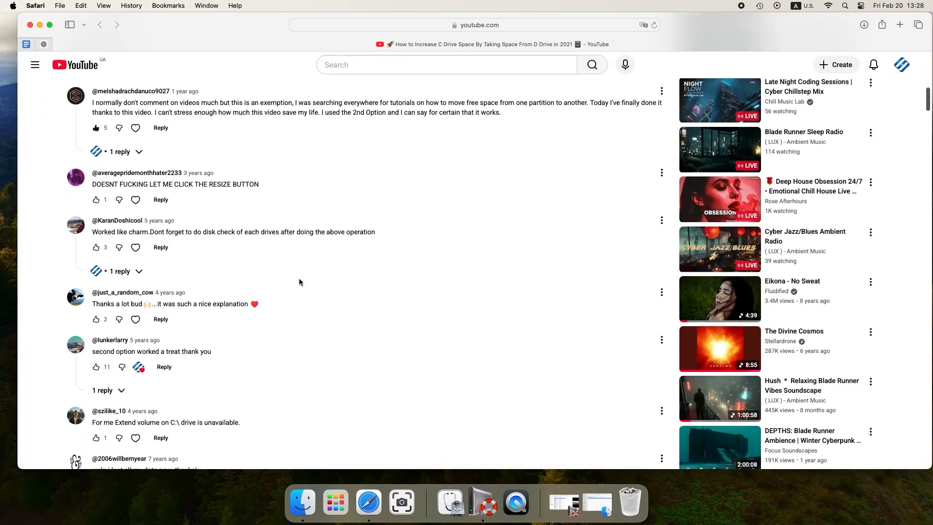
scroll(299, 282, "down", 10)
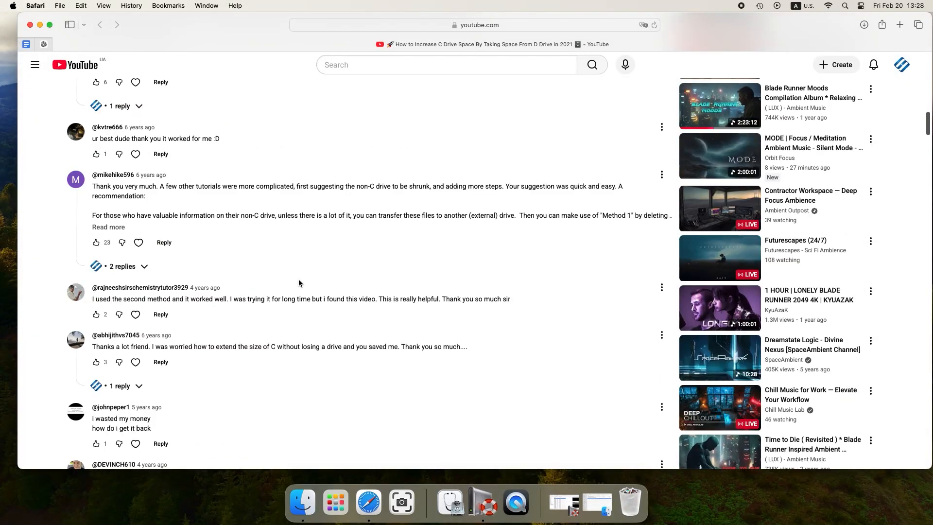
scroll(299, 282, "down", 8)
scroll(298, 282, "down", 8)
scroll(299, 283, "down", 8)
scroll(298, 282, "down", 8)
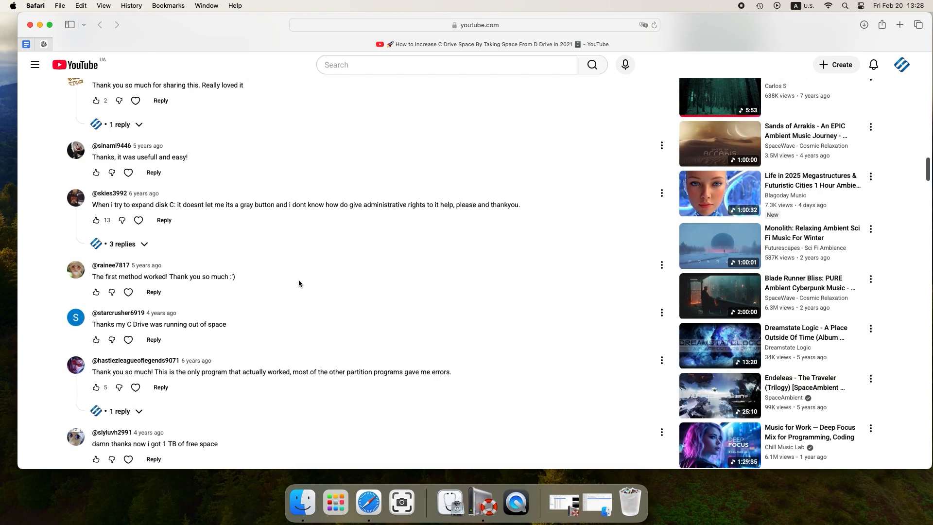
scroll(299, 284, "down", 8)
scroll(299, 284, "down", 8)
scroll(298, 284, "down", 8)
scroll(299, 285, "down", 8)
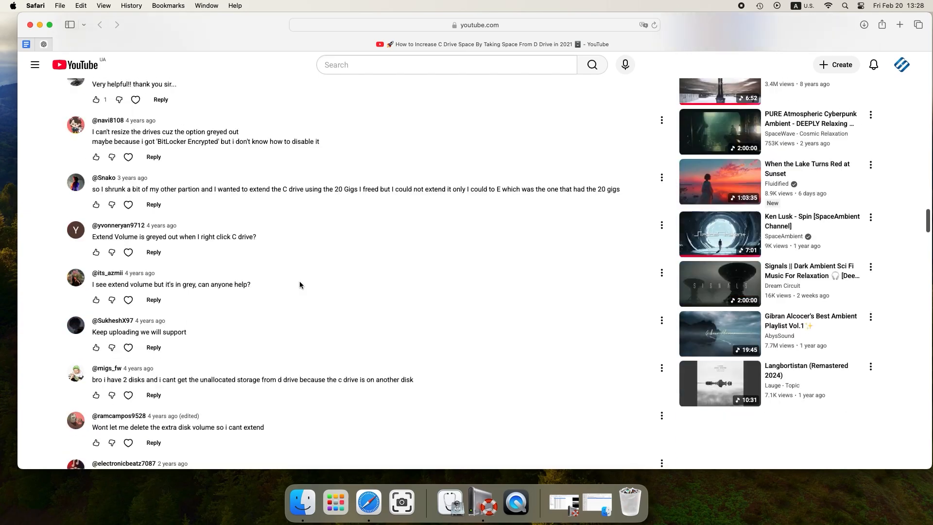
scroll(299, 284, "down", 8)
scroll(300, 284, "down", 8)
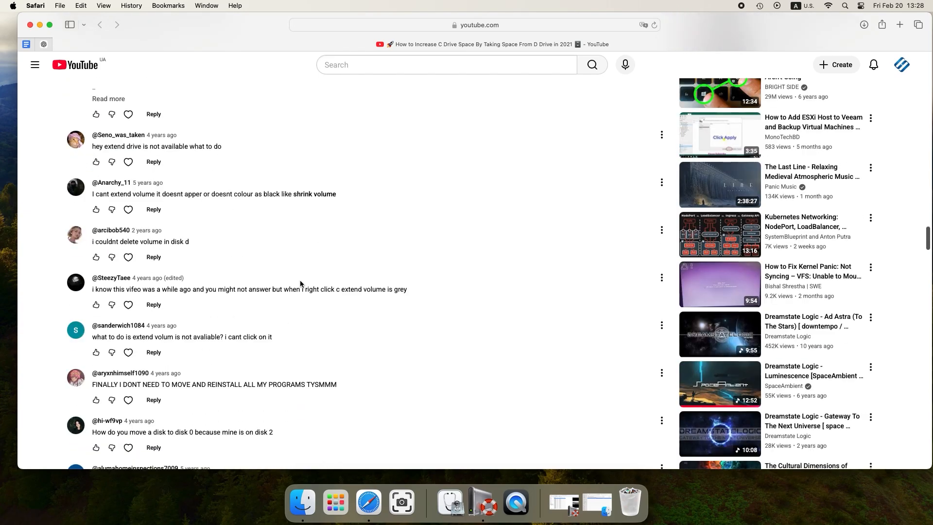
scroll(300, 281, "down", 8)
scroll(299, 281, "down", 8)
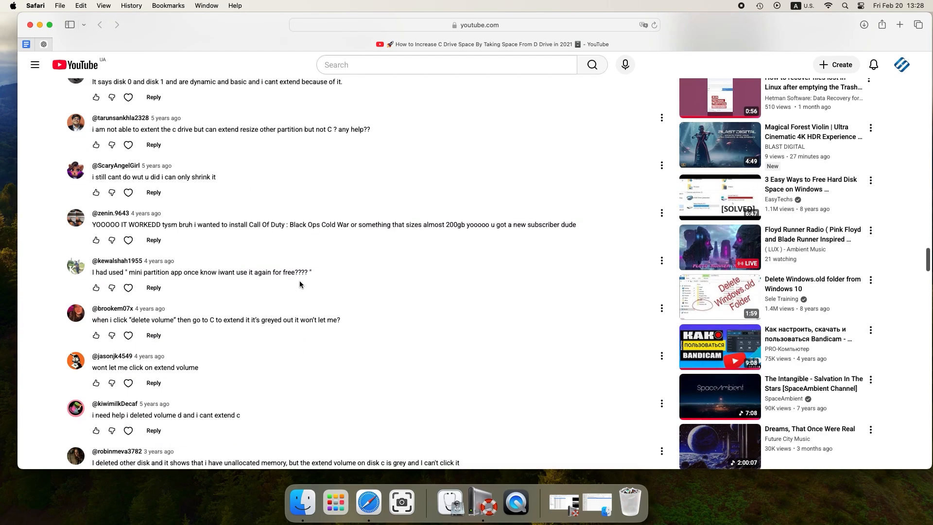